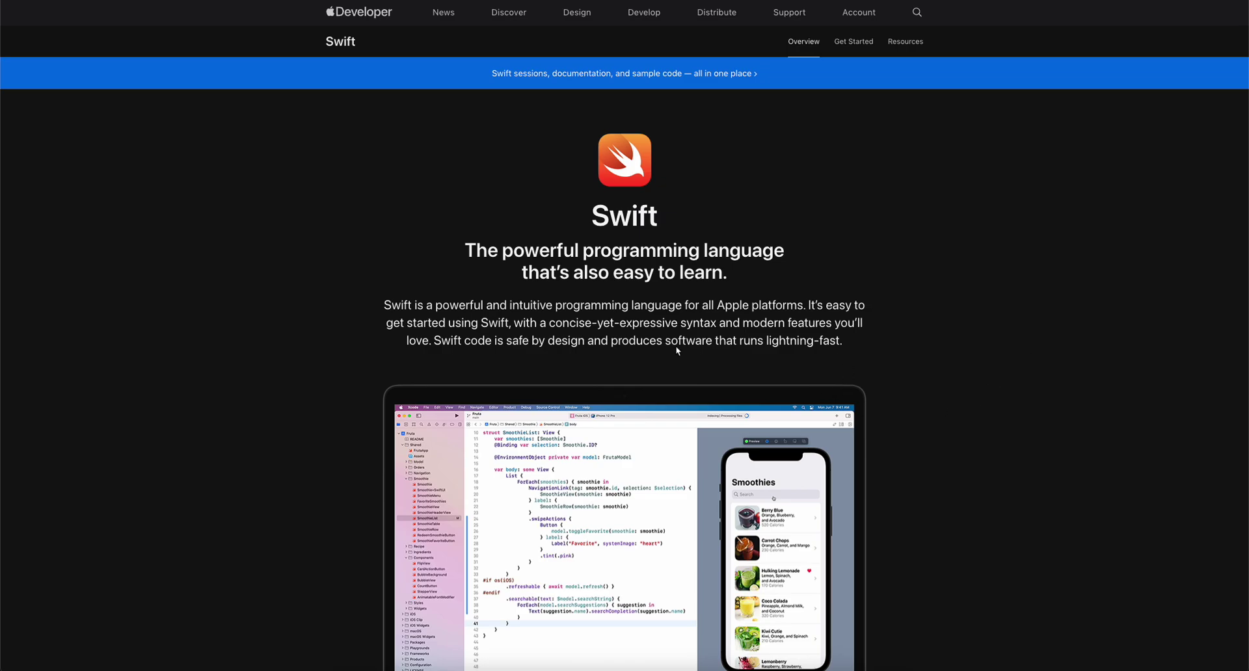
pyautogui.scroll(-3, 723, 354)
pyautogui.scroll(-2, 724, 355)
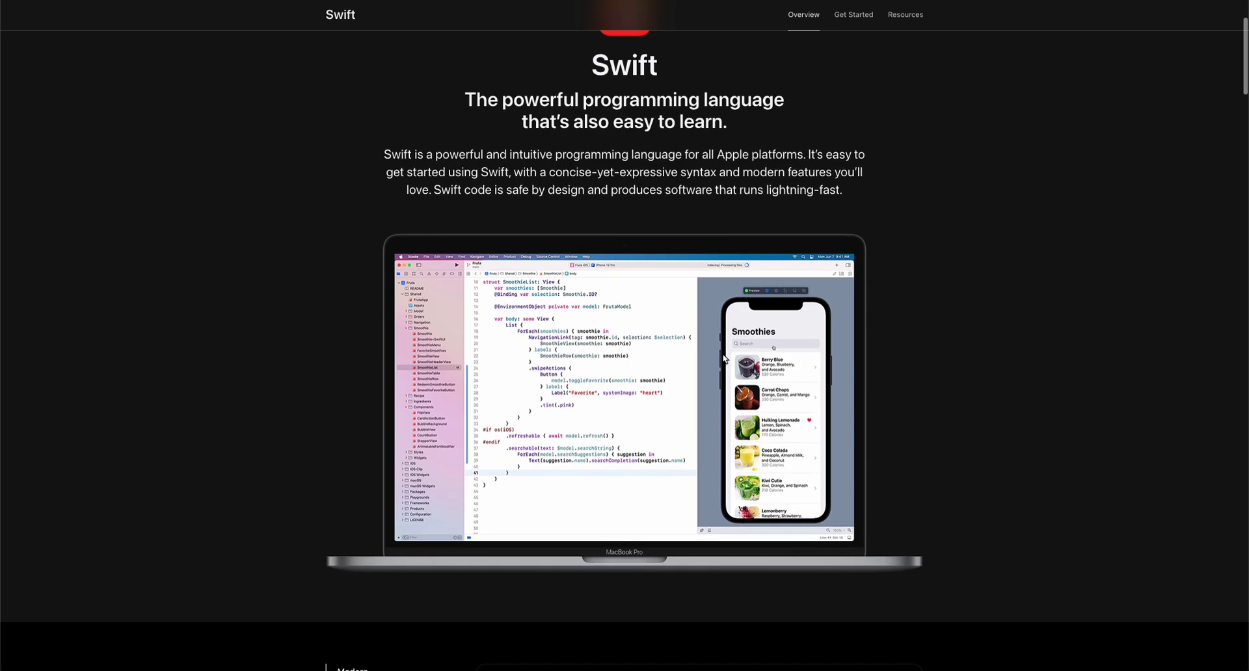
pyautogui.scroll(-3, 723, 359)
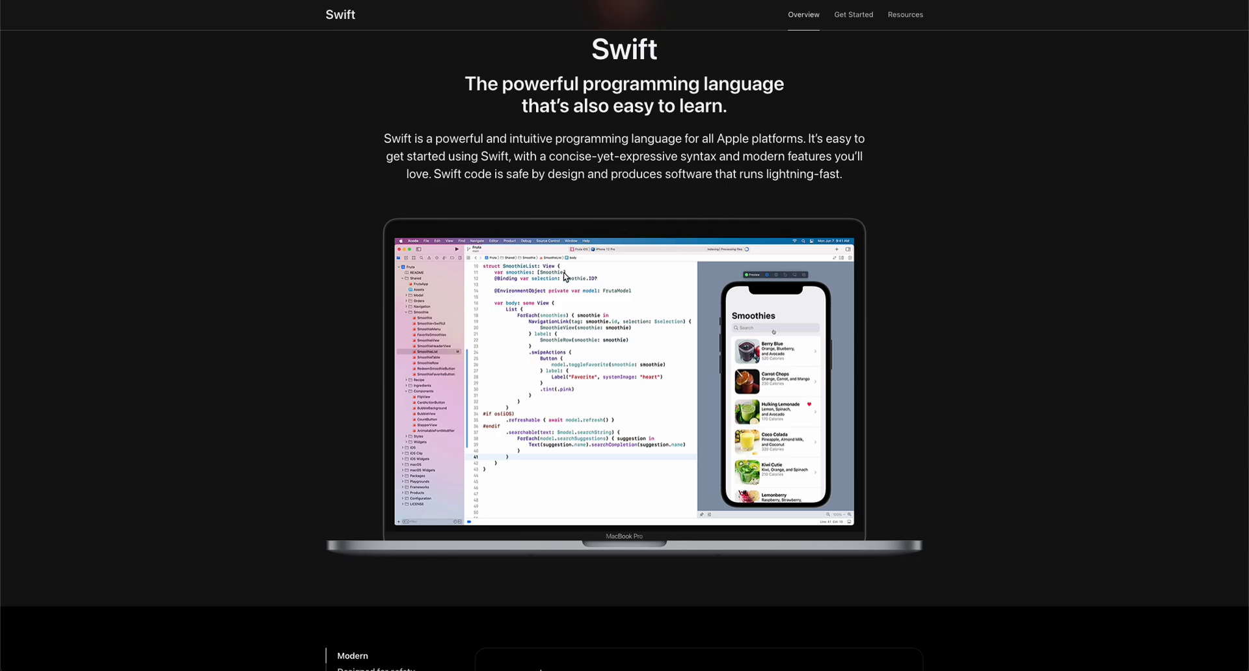
pyautogui.scroll(4, 564, 276)
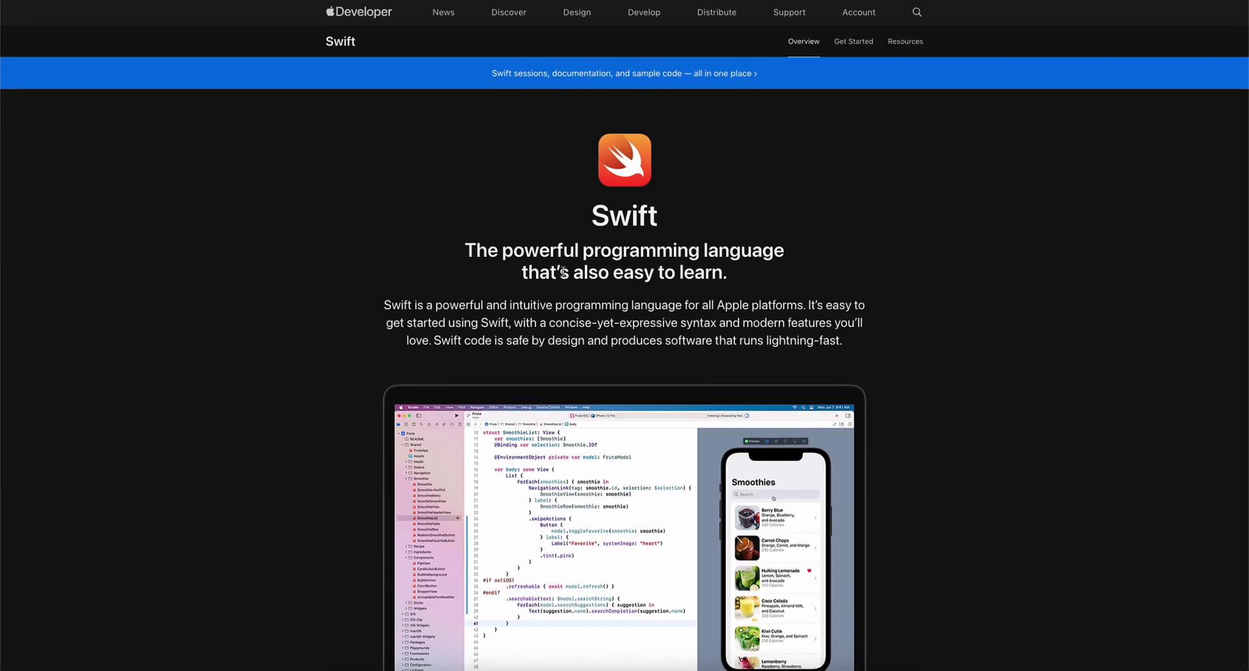
pyautogui.scroll(-5, 563, 272)
pyautogui.scroll(-3, 564, 271)
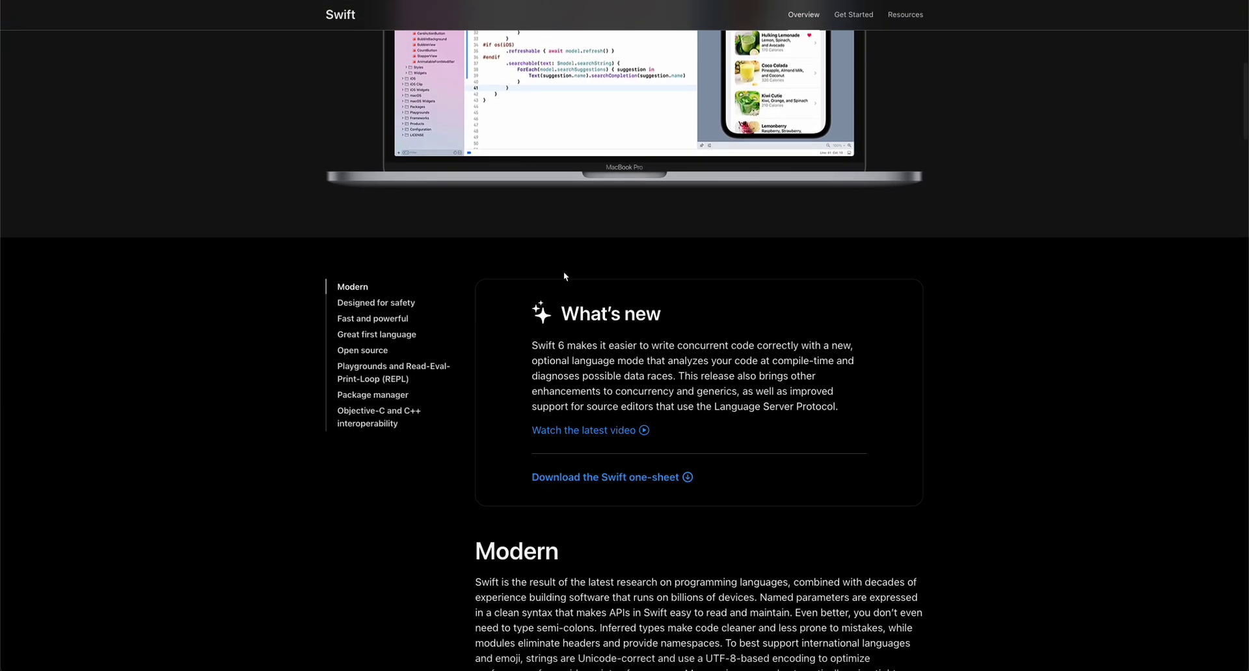
pyautogui.scroll(5, 563, 271)
pyautogui.scroll(3, 563, 271)
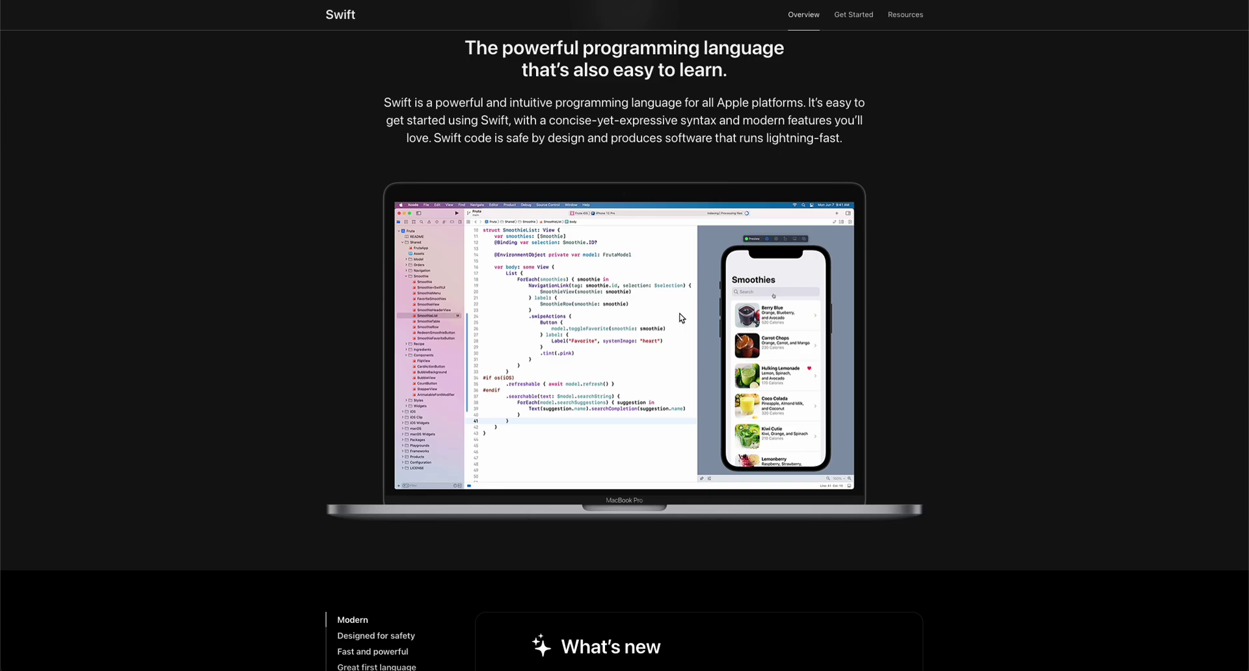
pyautogui.scroll(5, 681, 319)
pyautogui.scroll(-5, 635, 227)
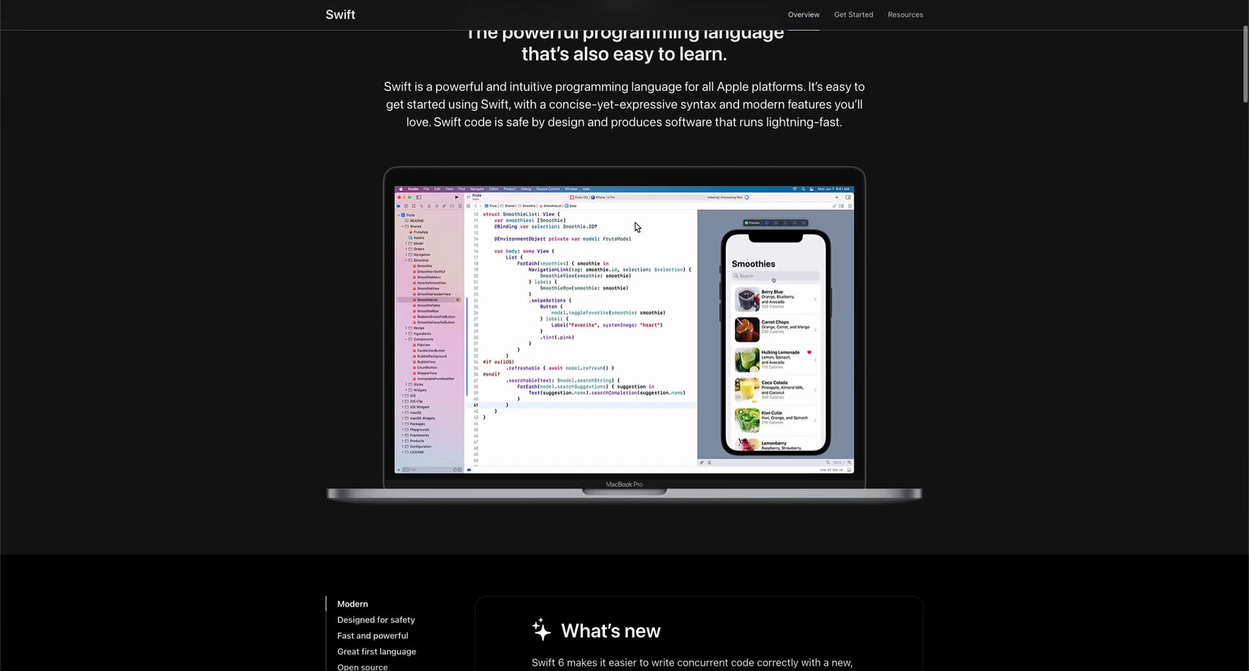
pyautogui.scroll(6, 566, 293)
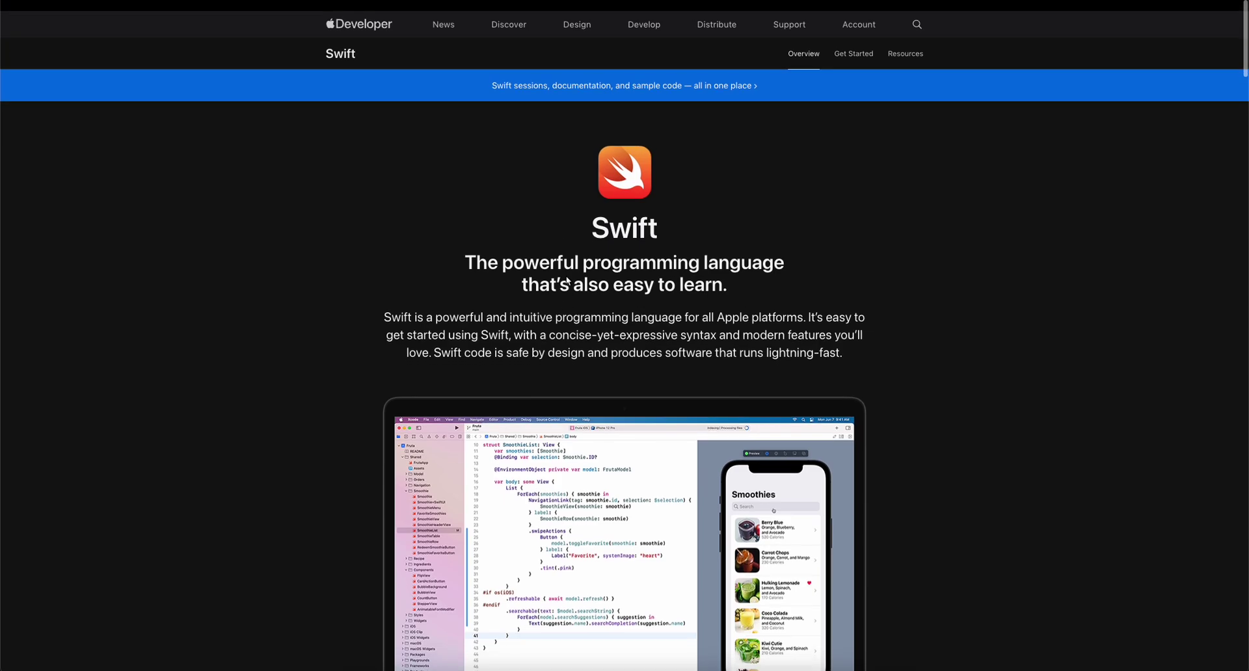
pyautogui.scroll(-1, 566, 288)
pyautogui.scroll(-3, 595, 324)
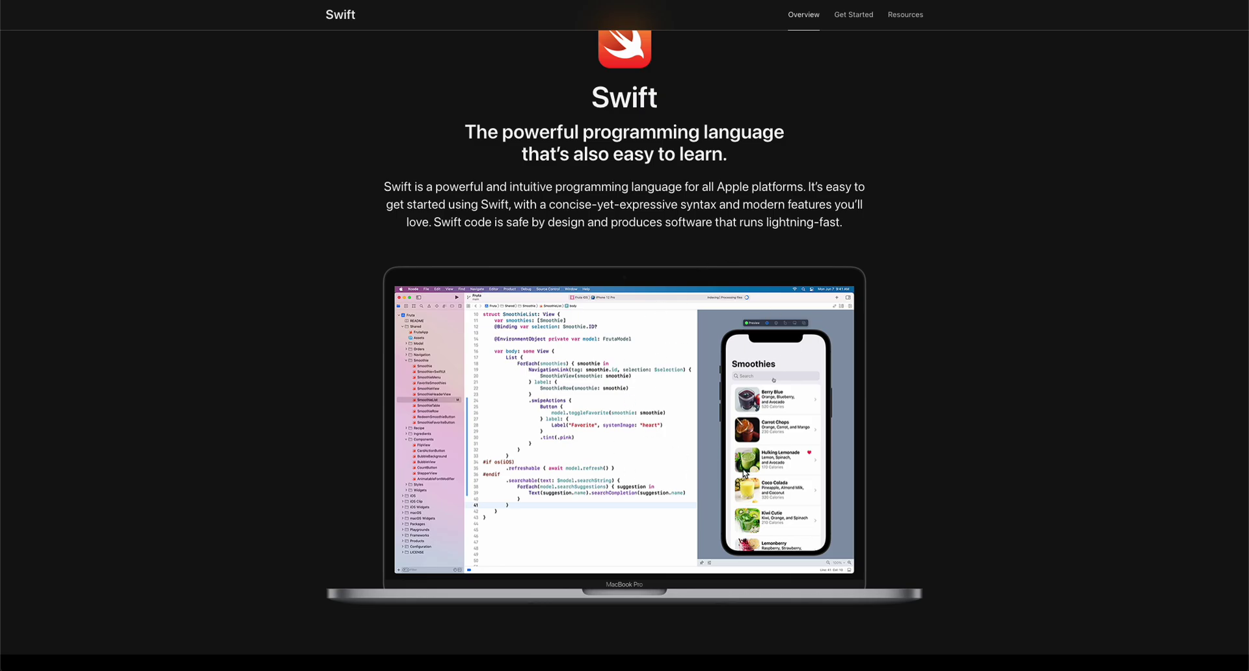
pyautogui.scroll(-5, 743, 473)
pyautogui.scroll(-5, 743, 473)
pyautogui.scroll(-4, 743, 473)
pyautogui.scroll(-3, 767, 397)
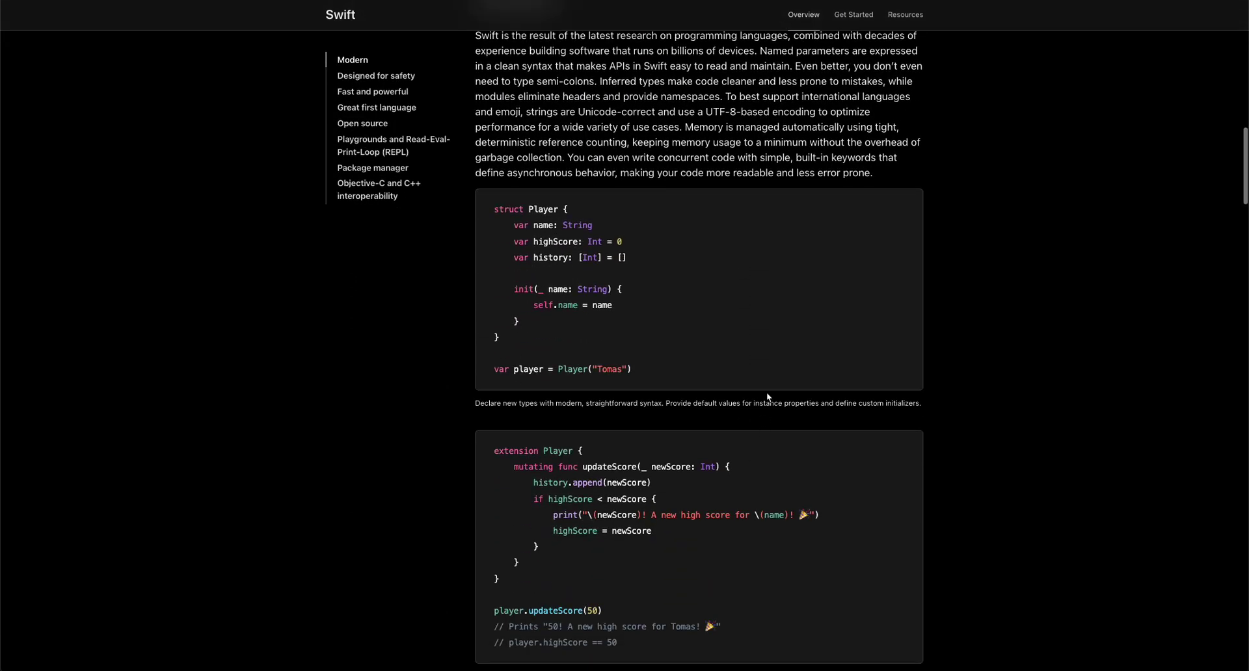
pyautogui.scroll(5, 706, 263)
pyautogui.scroll(4, 705, 263)
pyautogui.scroll(5, 704, 262)
pyautogui.scroll(-1, 706, 263)
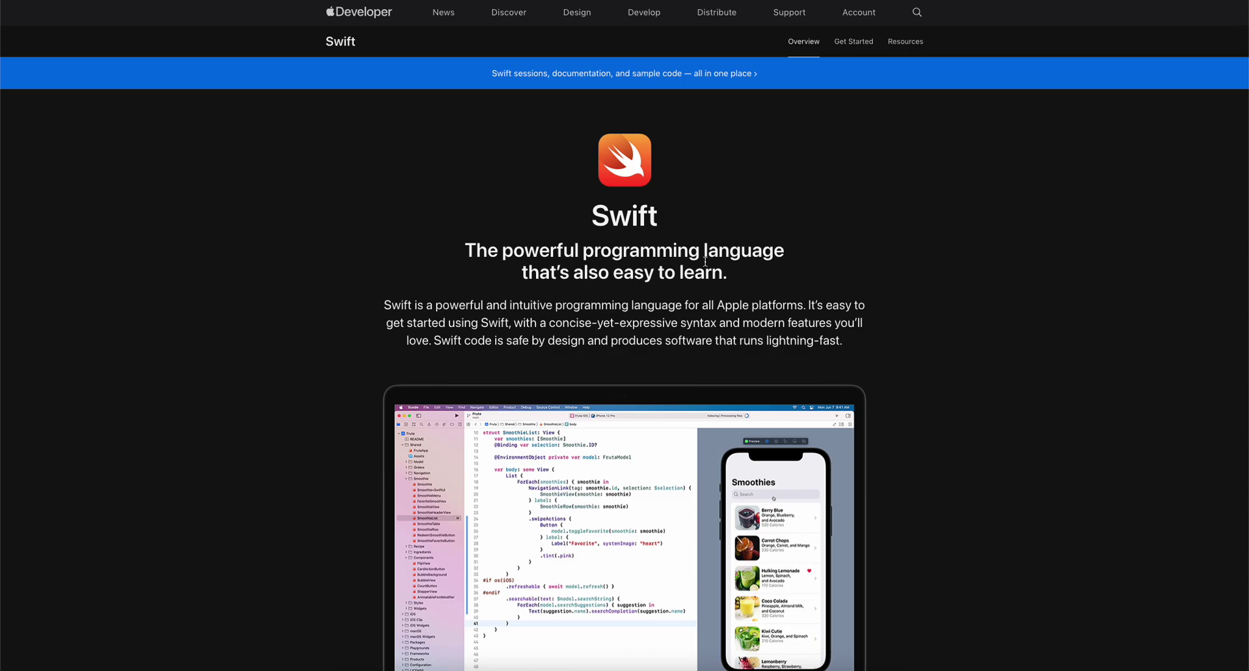
pyautogui.scroll(-4, 704, 263)
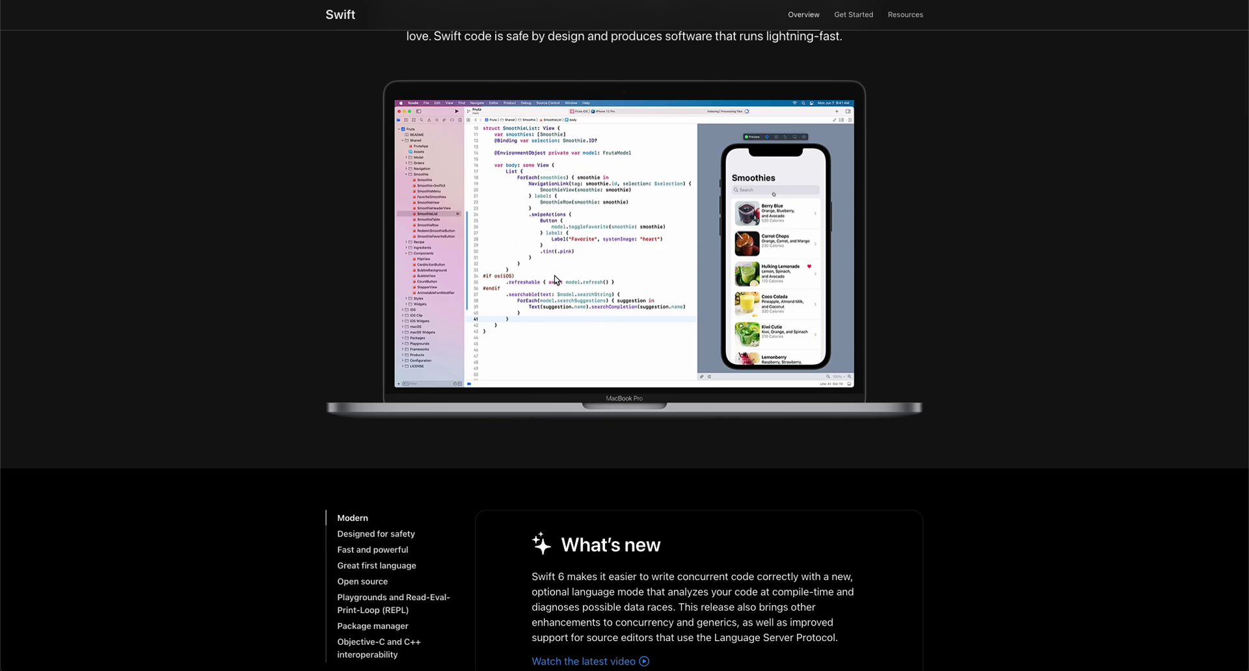
pyautogui.scroll(-5, 554, 275)
pyautogui.scroll(-1, 554, 275)
pyautogui.scroll(8, 555, 275)
pyautogui.scroll(4, 554, 275)
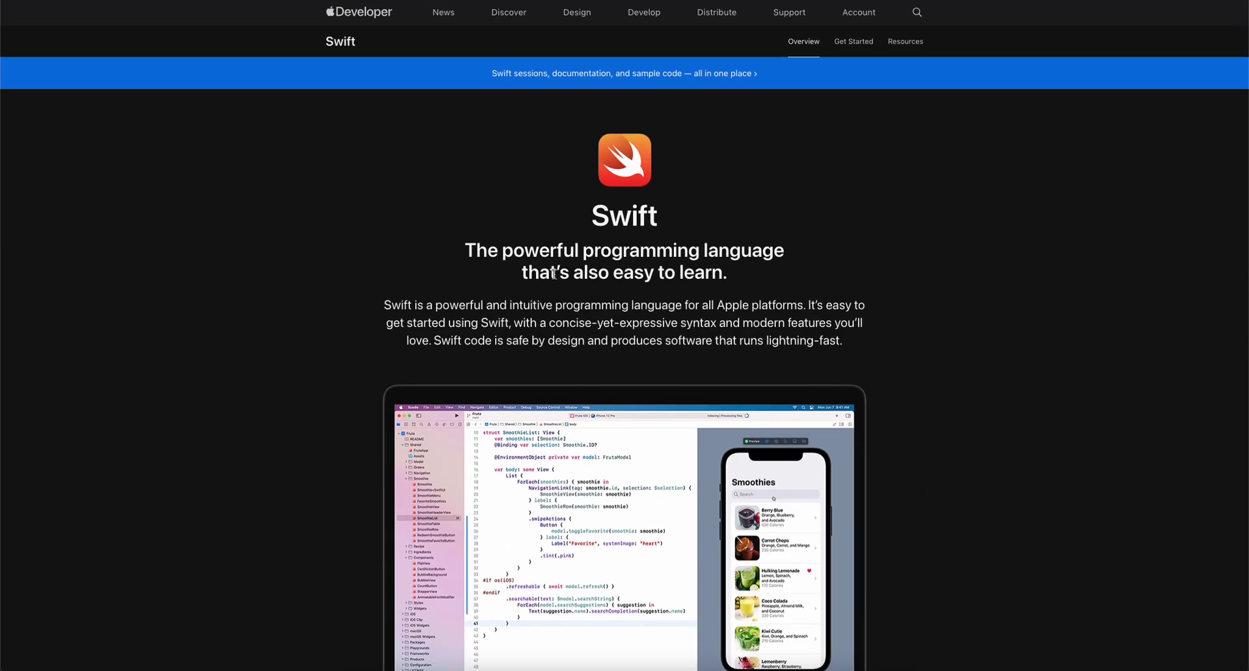